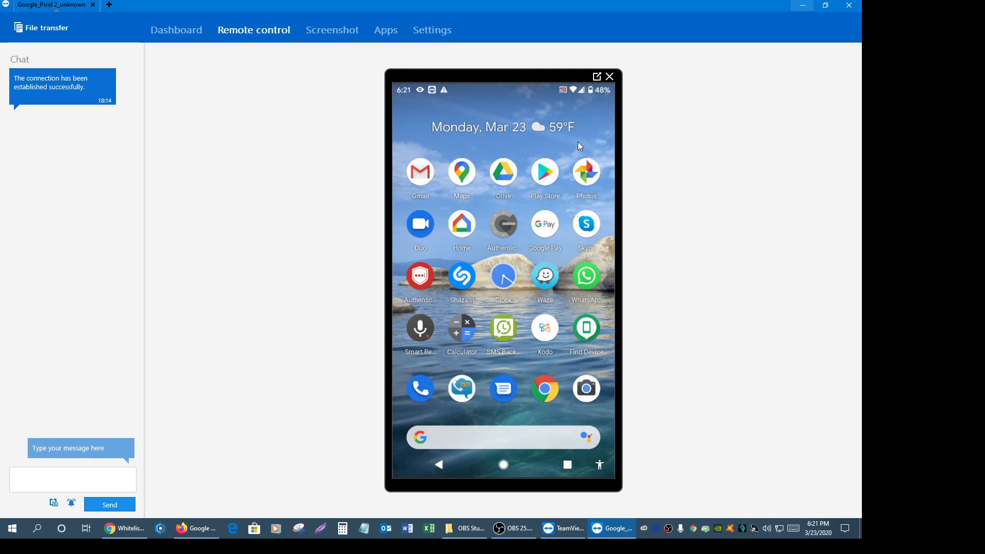
# Launch Gmail on the remote phone and open the Welcome To Cubitize! email
pyautogui.click(424, 176)
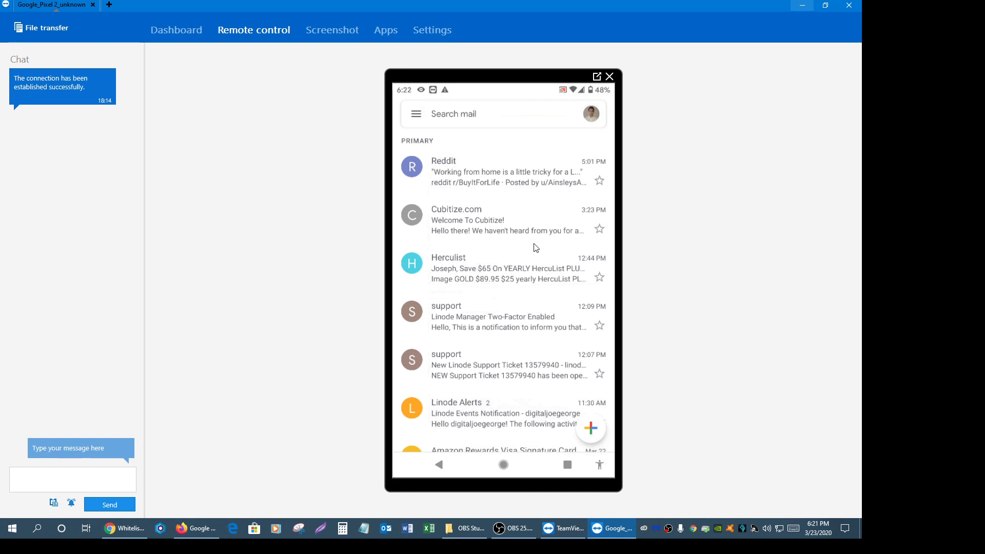
pyautogui.click(501, 223)
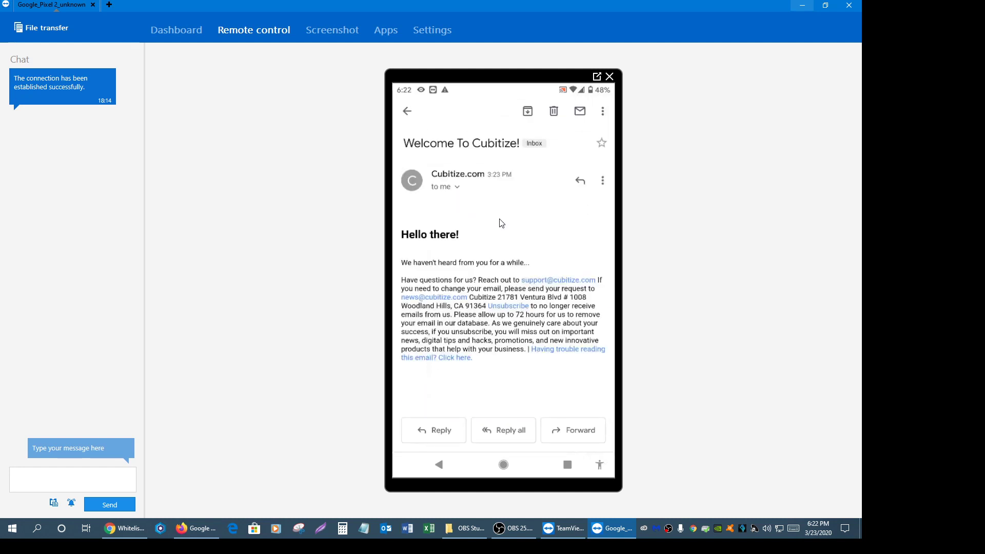
pyautogui.click(457, 189)
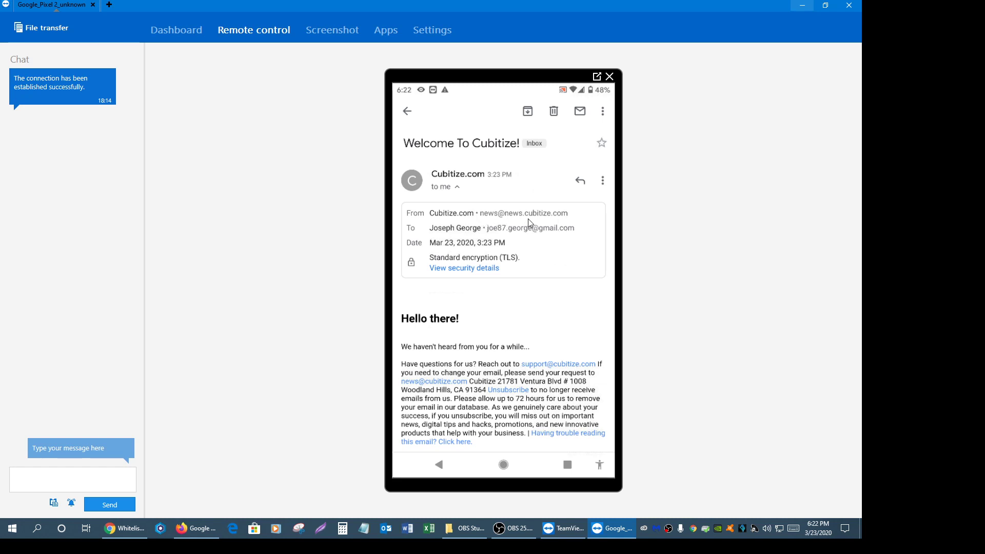
pyautogui.doubleClick(490, 217)
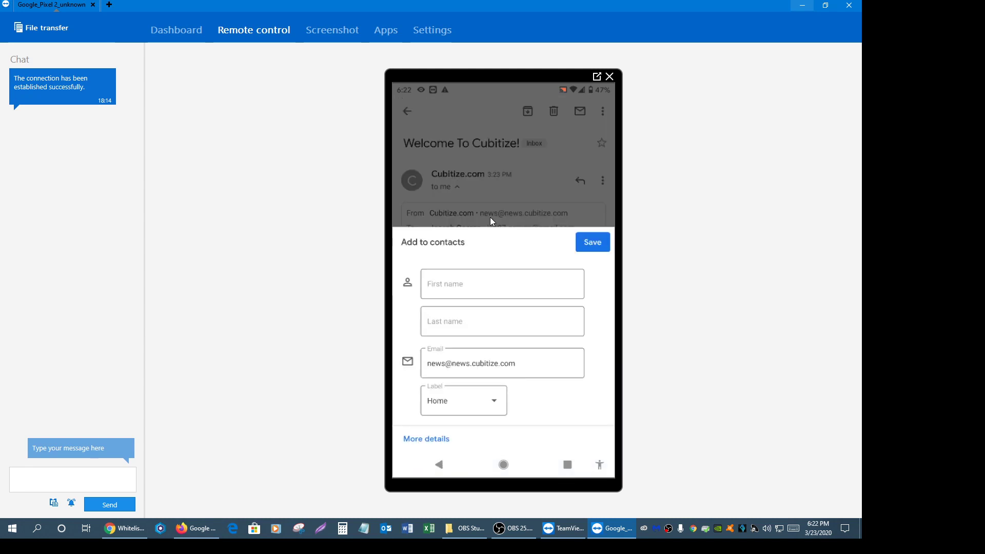
pyautogui.click(586, 243)
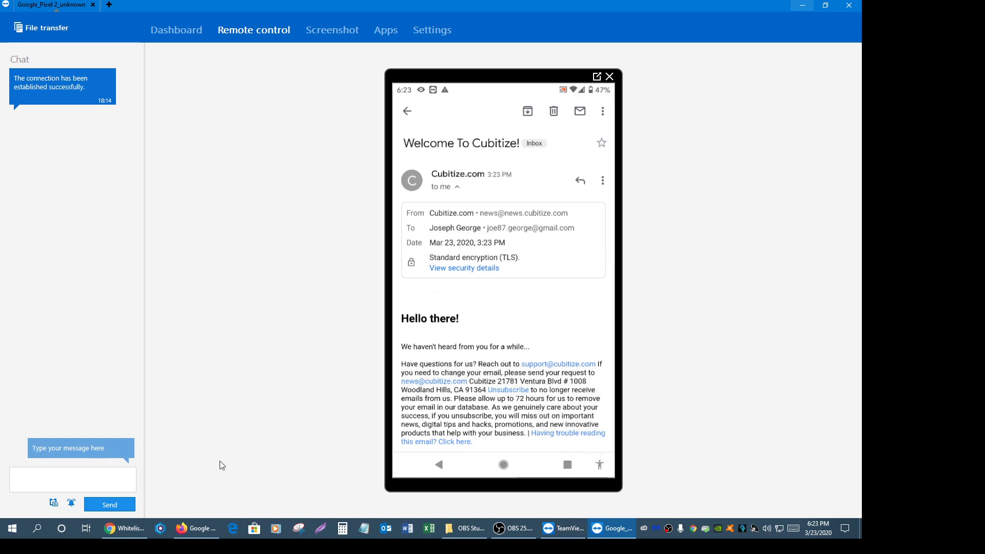
# Switch from the phone view to the Firefox Google Contacts window on the taskbar
pyautogui.click(203, 531)
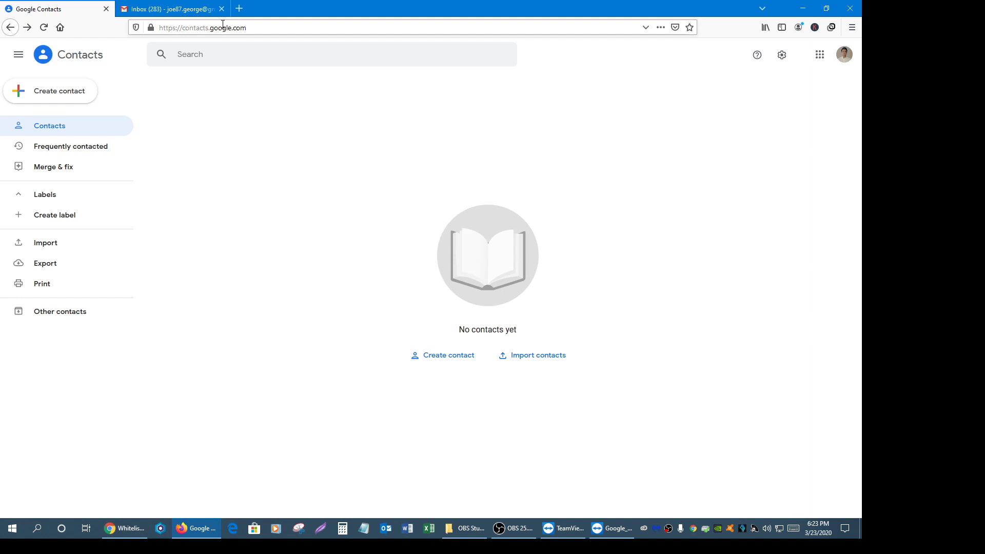
pyautogui.click(45, 28)
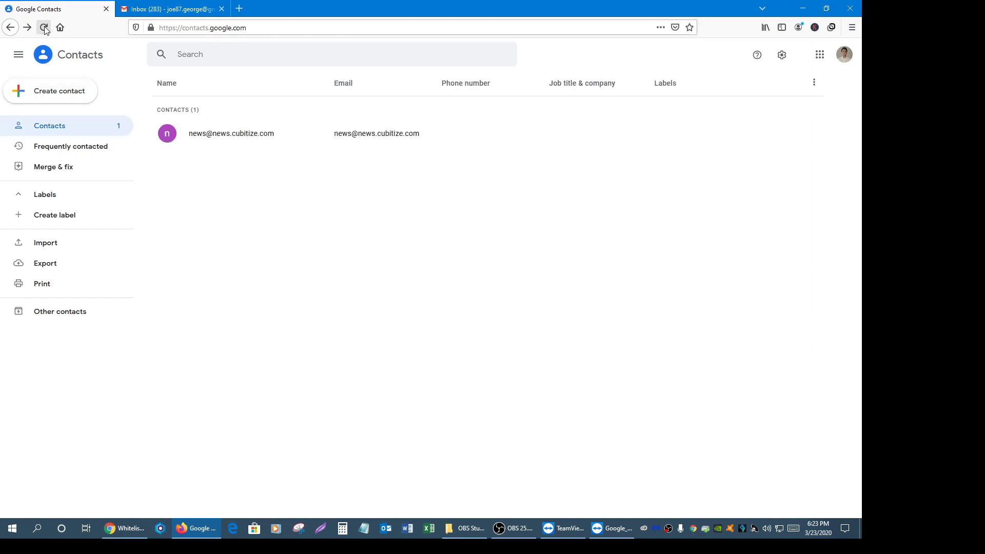